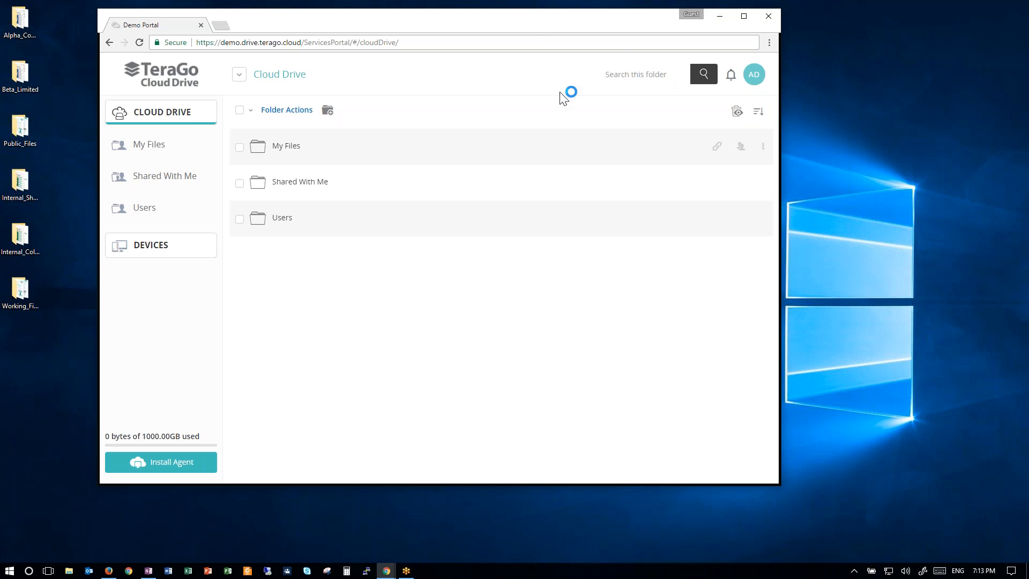
# Open the administration portal and go to the Cloud Drive Policy under Content Protection.
pyautogui.click(755, 78)
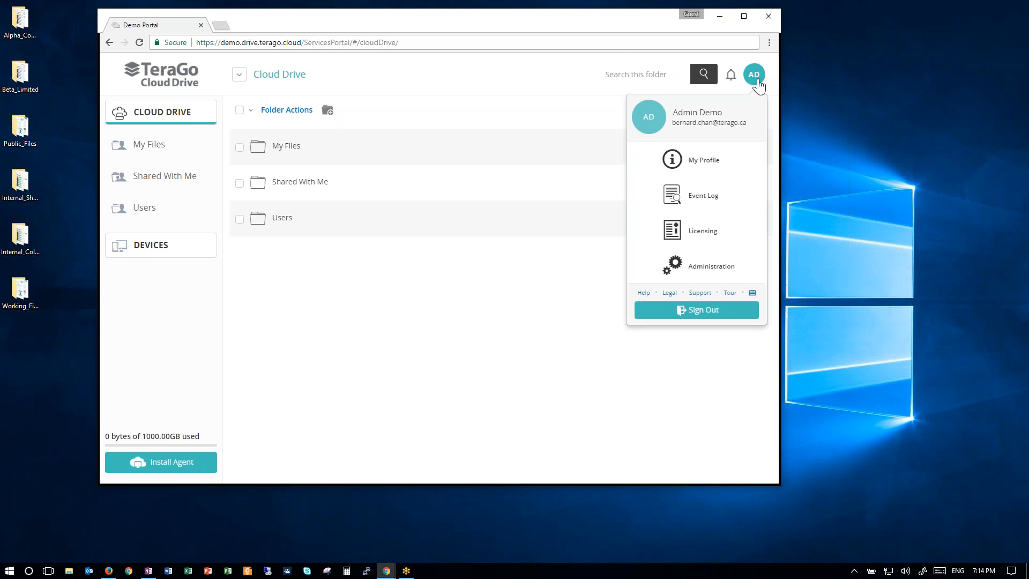
pyautogui.click(694, 273)
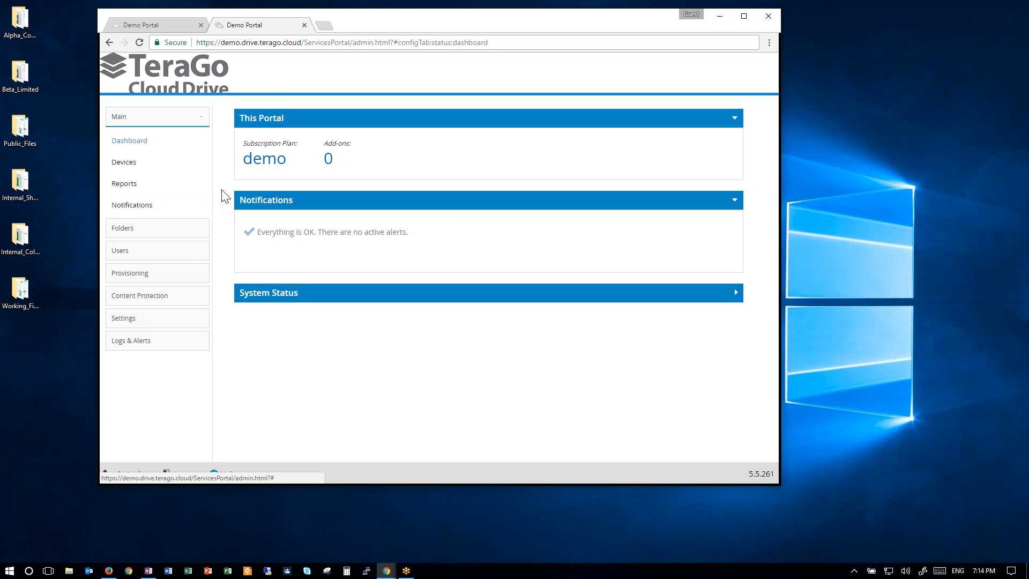
pyautogui.click(148, 297)
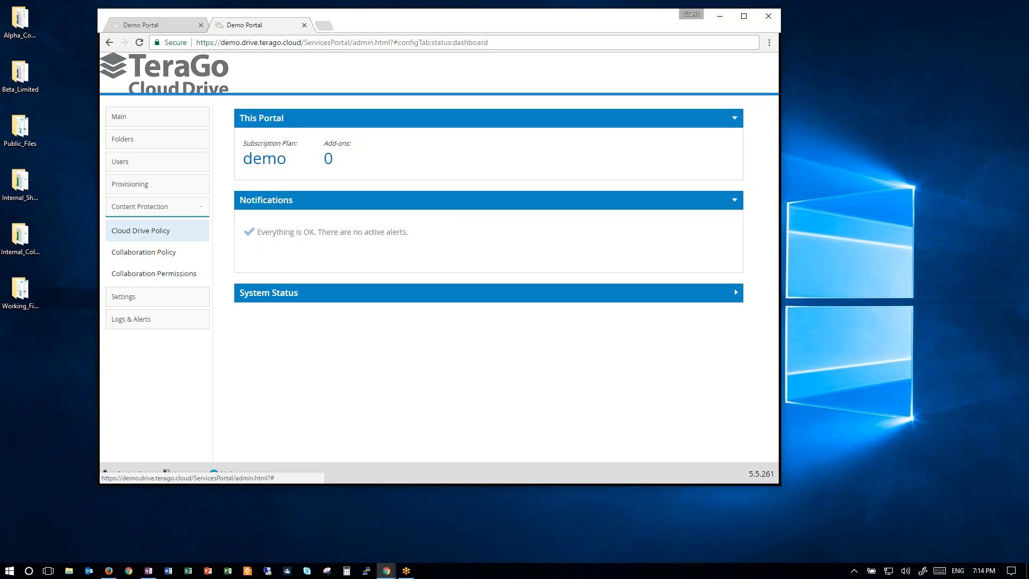
pyautogui.click(141, 231)
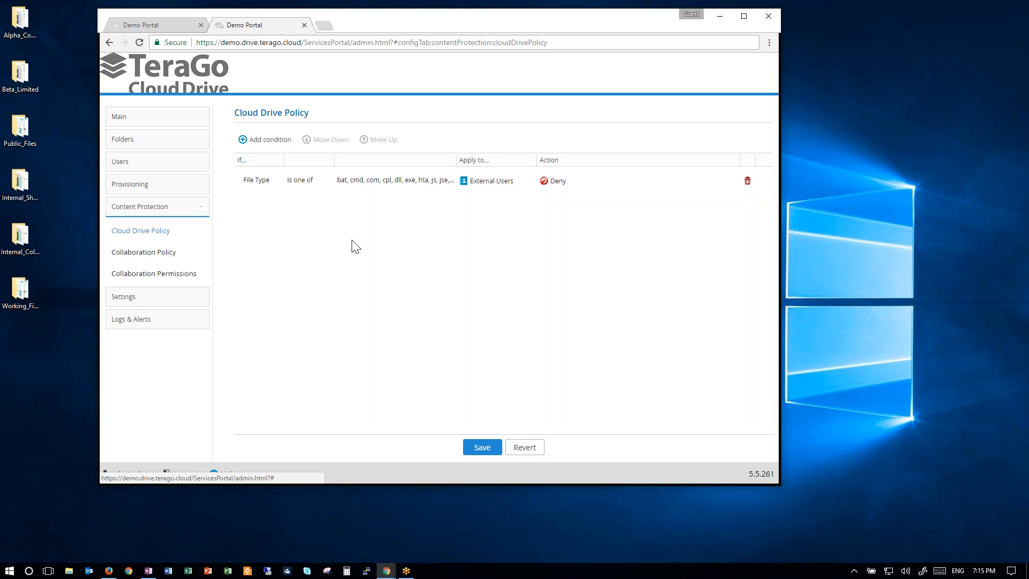
# Add a new Cloud Drive Policy condition: File Type is one of cmd, exe.
pyautogui.click(271, 141)
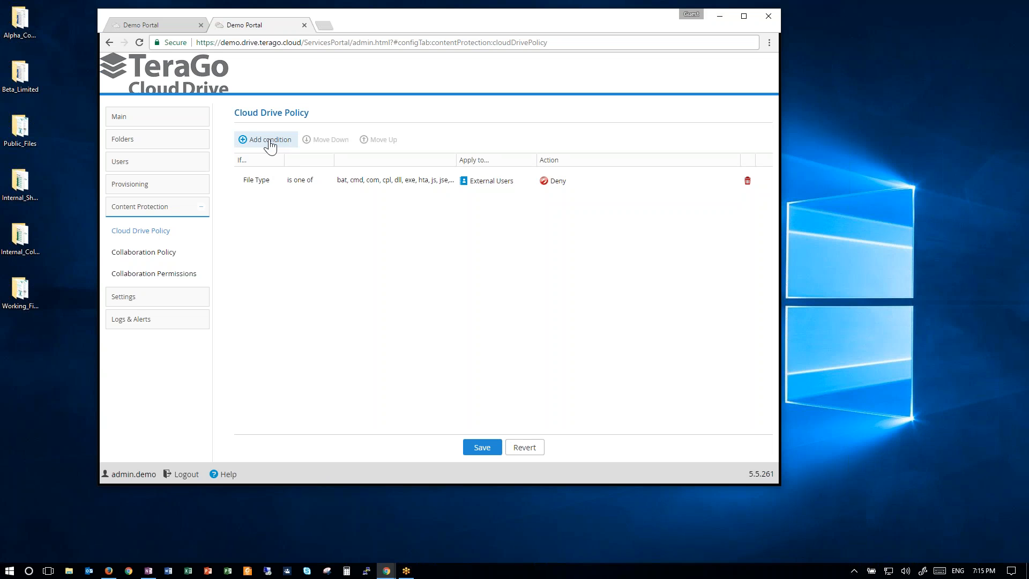
pyautogui.click(253, 209)
pyautogui.click(274, 210)
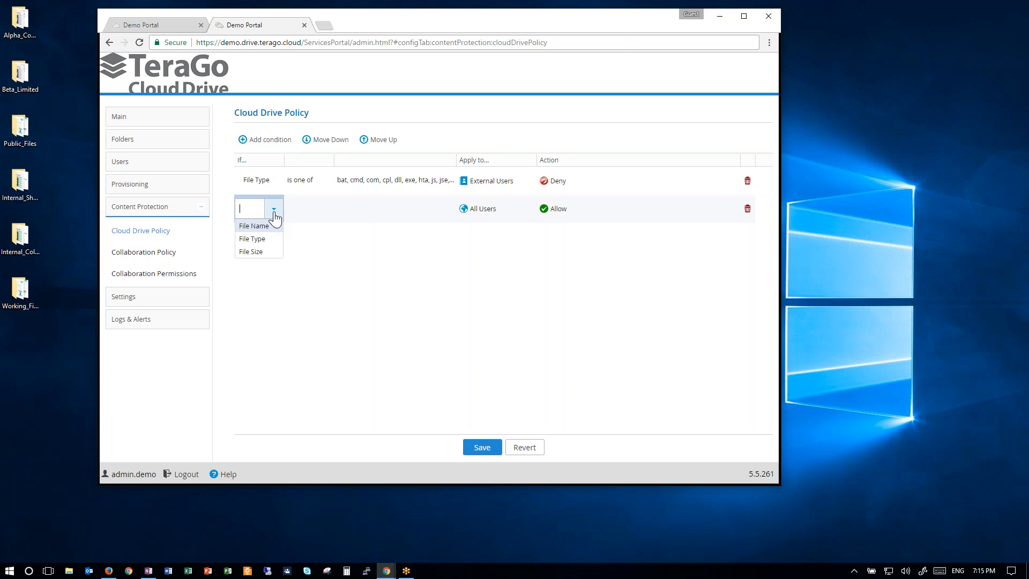
pyautogui.click(253, 239)
pyautogui.click(305, 212)
pyautogui.click(322, 210)
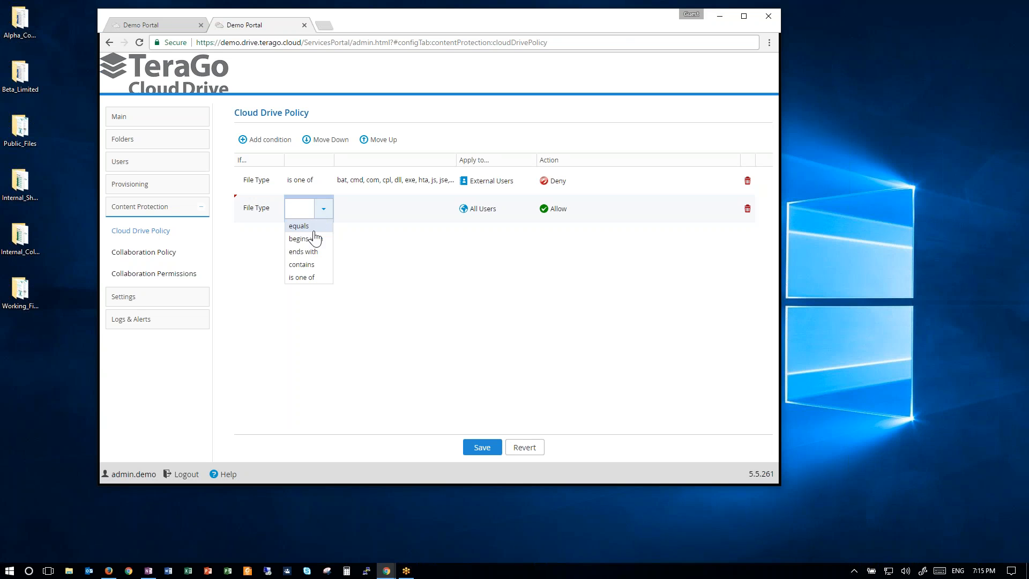
pyautogui.click(313, 277)
pyautogui.click(358, 209)
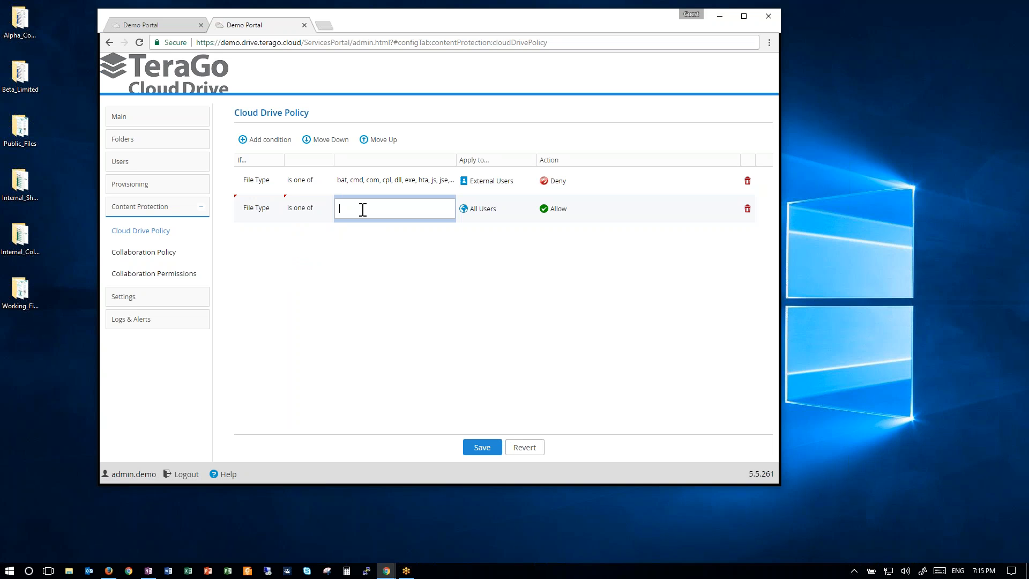
pyautogui.write('cmd, exe')
# Set the new file-type rule's action to Deny and save the policy.
pyautogui.click(560, 211)
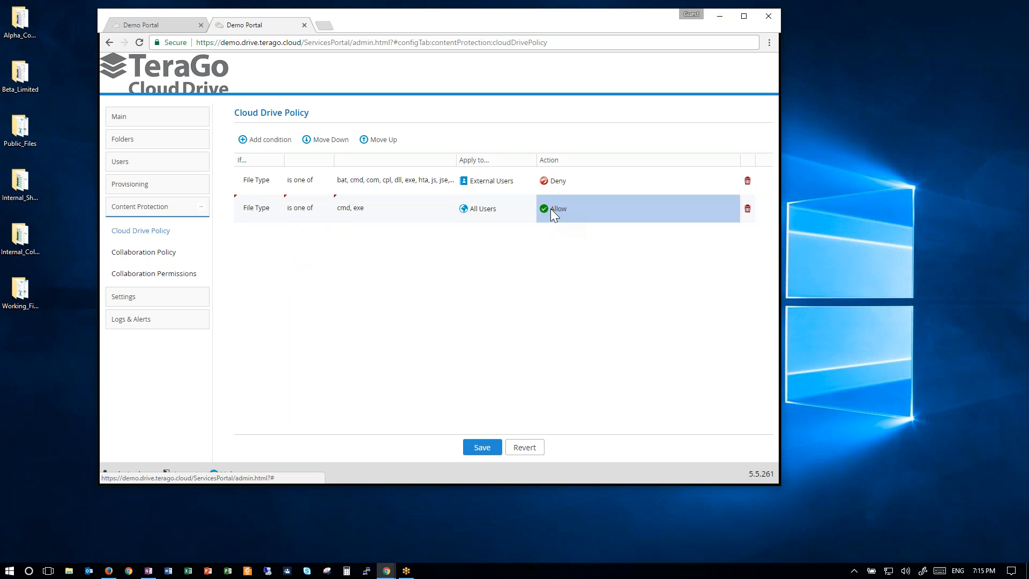
pyautogui.click(551, 208)
pyautogui.click(590, 236)
pyautogui.click(599, 268)
pyautogui.click(479, 448)
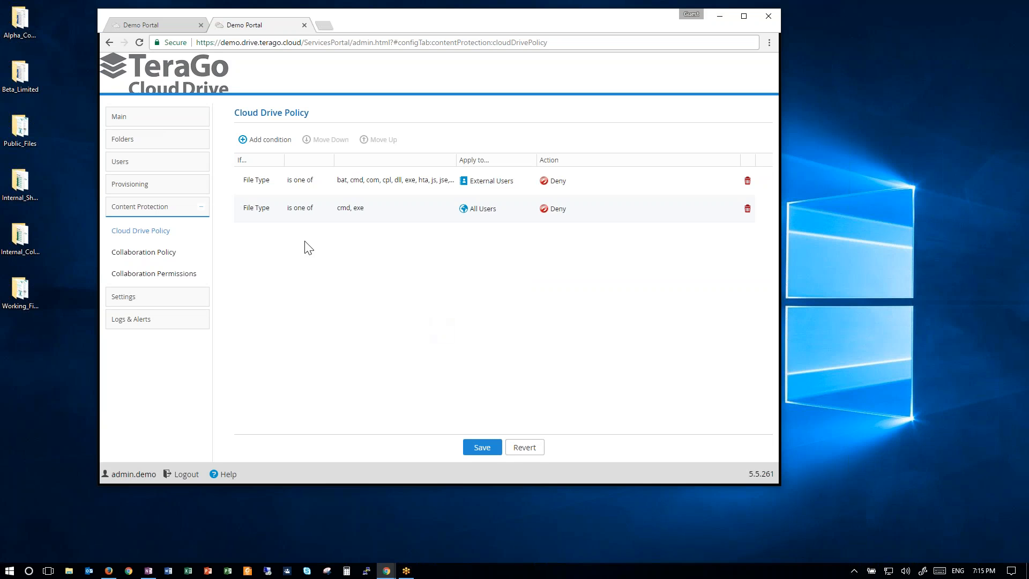
# Add another condition: File Size more than 2000000 KB.
pyautogui.click(245, 143)
pyautogui.click(254, 238)
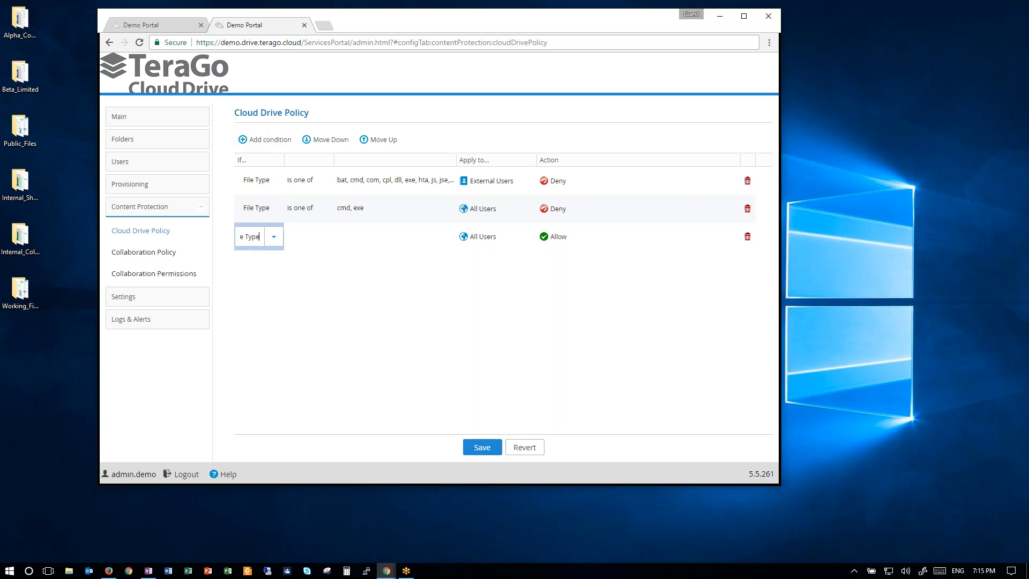
pyautogui.click(273, 237)
pyautogui.click(264, 280)
pyautogui.click(300, 237)
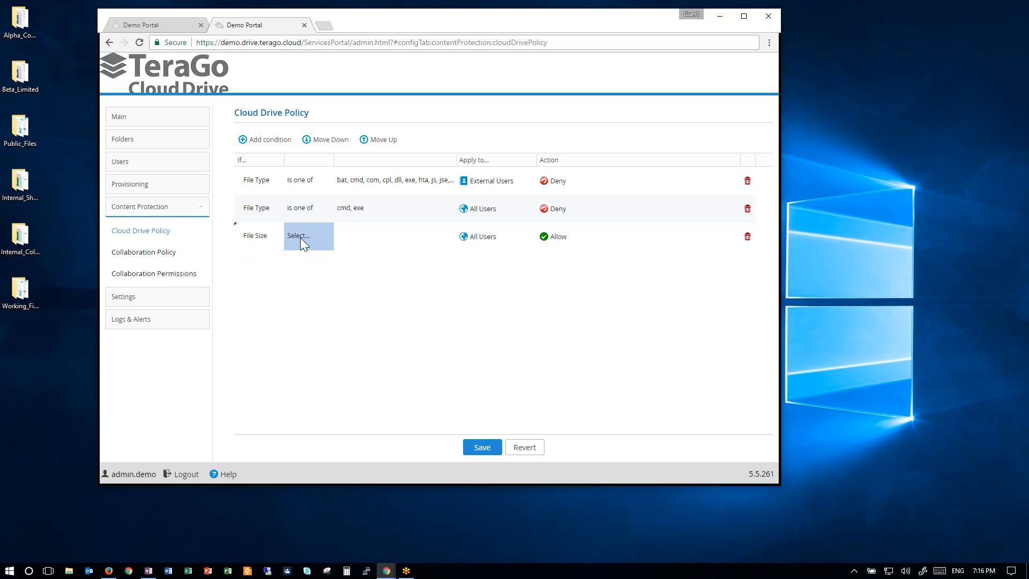
pyautogui.click(323, 237)
pyautogui.click(316, 268)
pyautogui.click(359, 243)
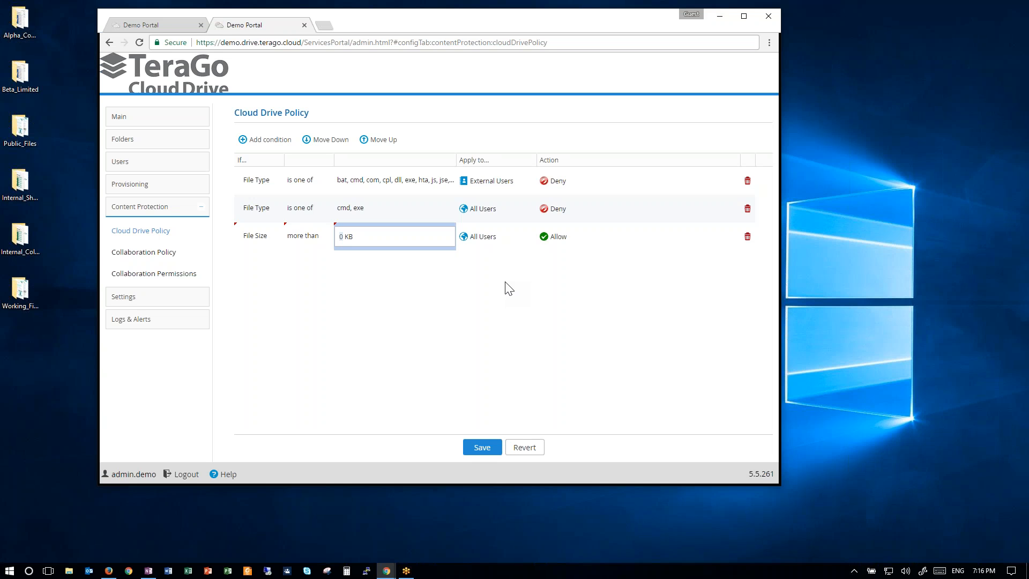
pyautogui.write('2000000')
pyautogui.click(490, 319)
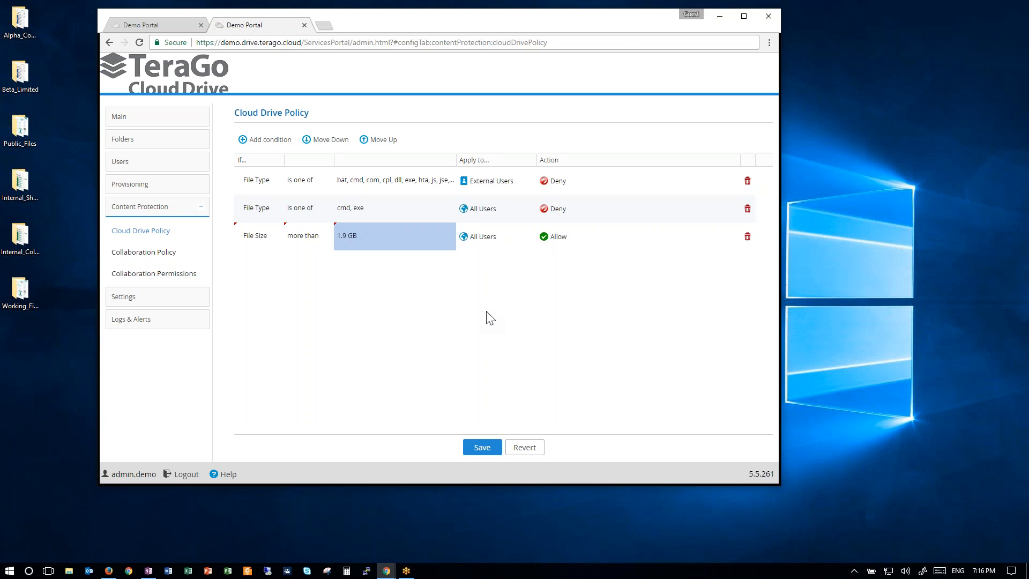
# Set the file-size rule's action to Deny and save the policy.
pyautogui.click(589, 246)
pyautogui.click(730, 238)
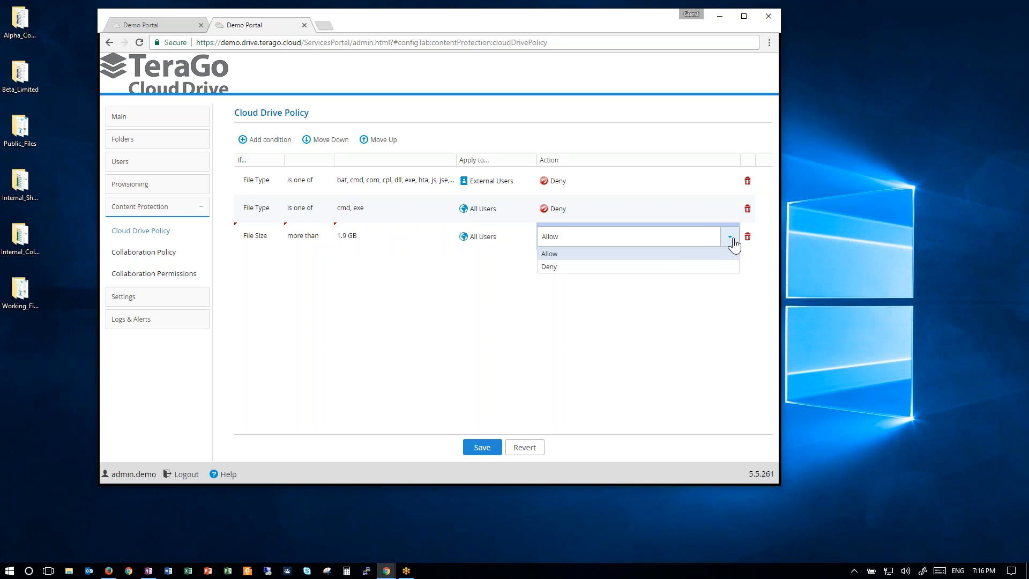
pyautogui.click(650, 267)
pyautogui.click(547, 429)
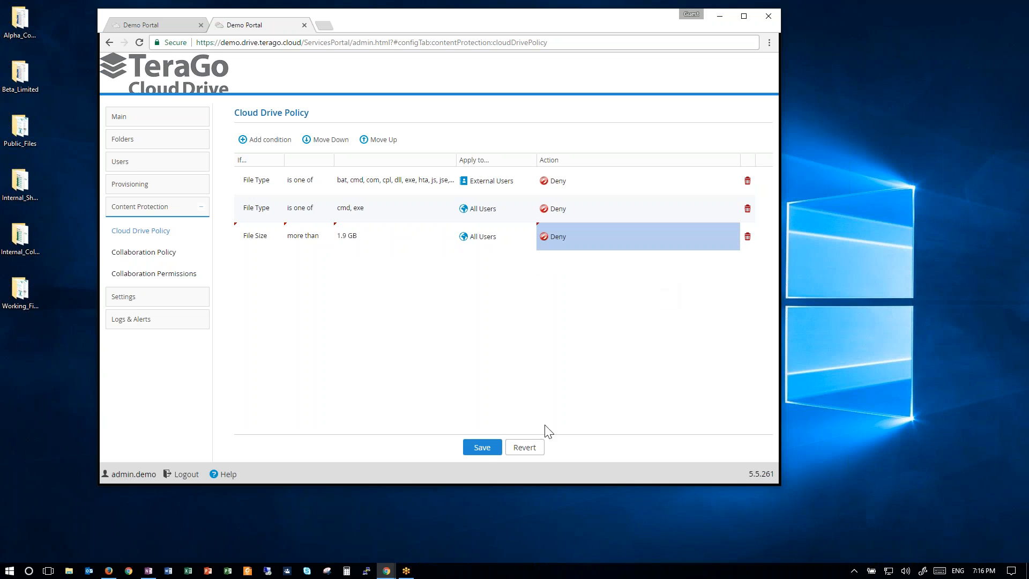
pyautogui.click(484, 448)
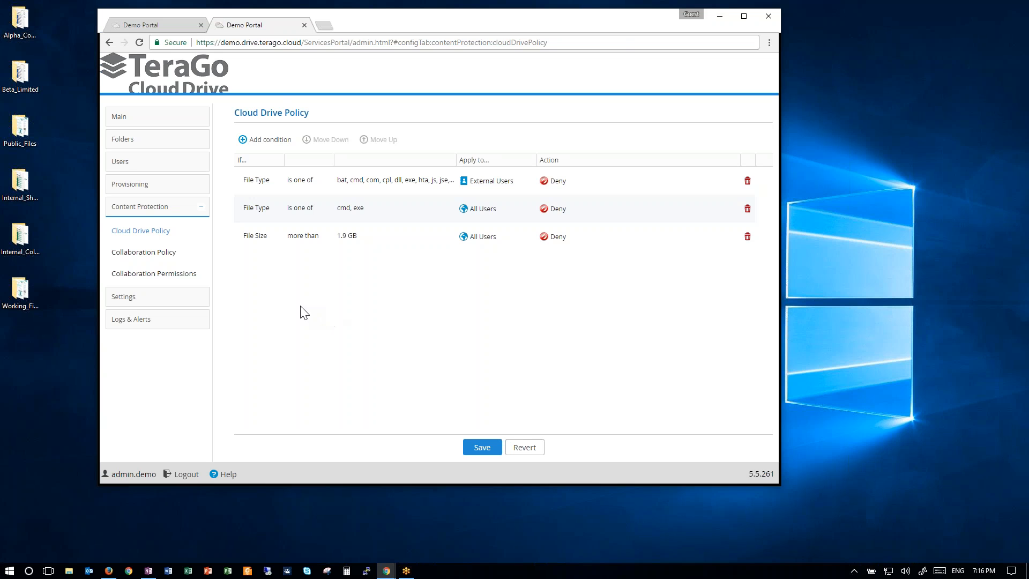
# Open the Collaboration Policy and add a new rule from All Users to the gmail.com email domain.
pyautogui.click(165, 254)
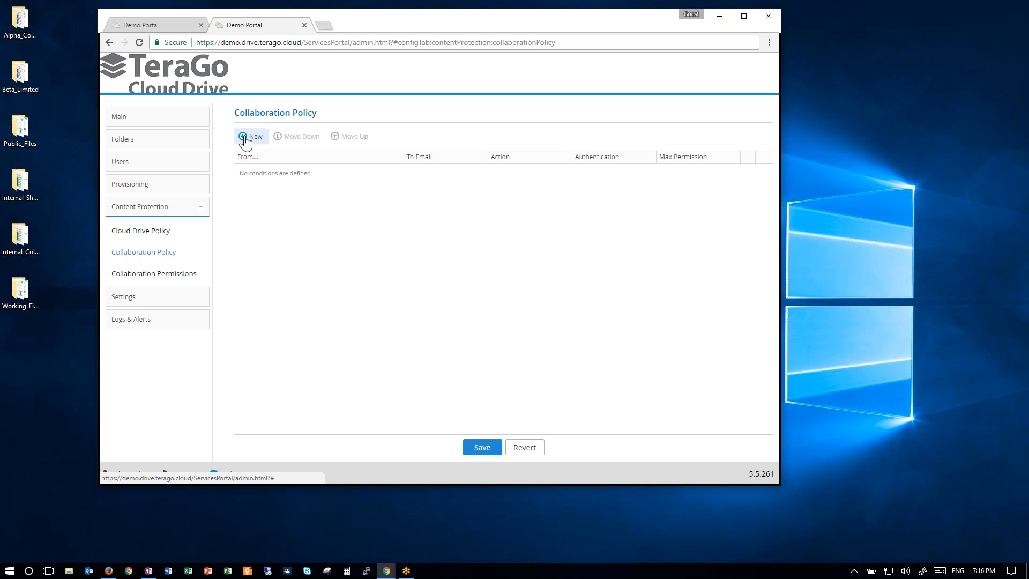
pyautogui.click(245, 140)
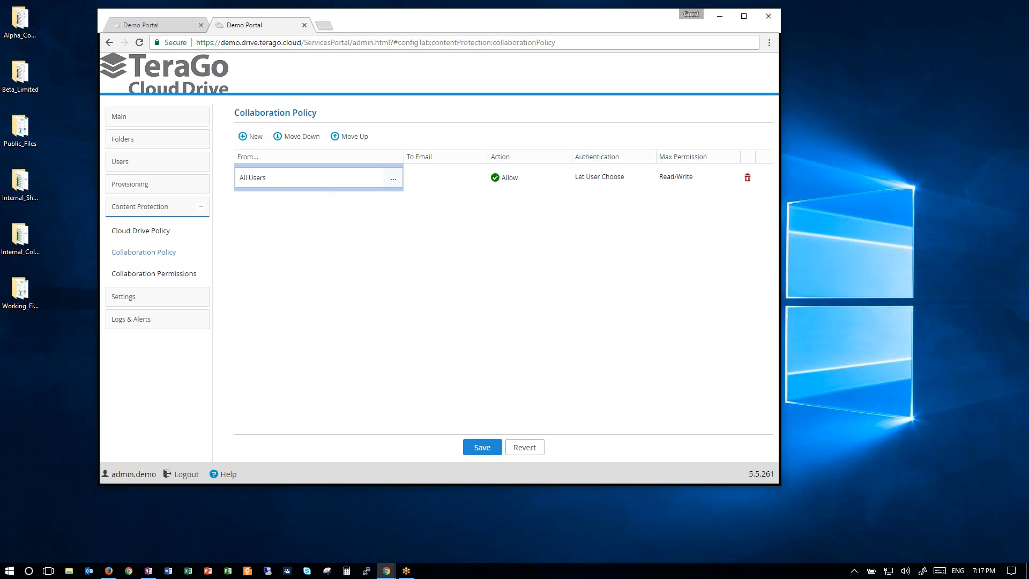
pyautogui.click(443, 180)
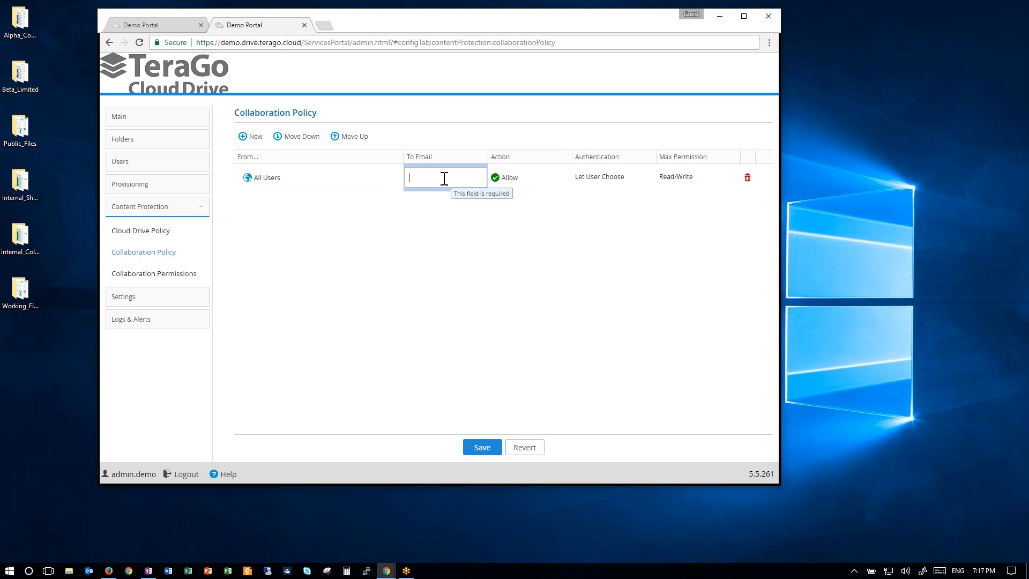
pyautogui.write('gamil')
pyautogui.press('BackSpace')
pyautogui.press('BackSpace')
pyautogui.press('BackSpace')
pyautogui.press('BackSpace')
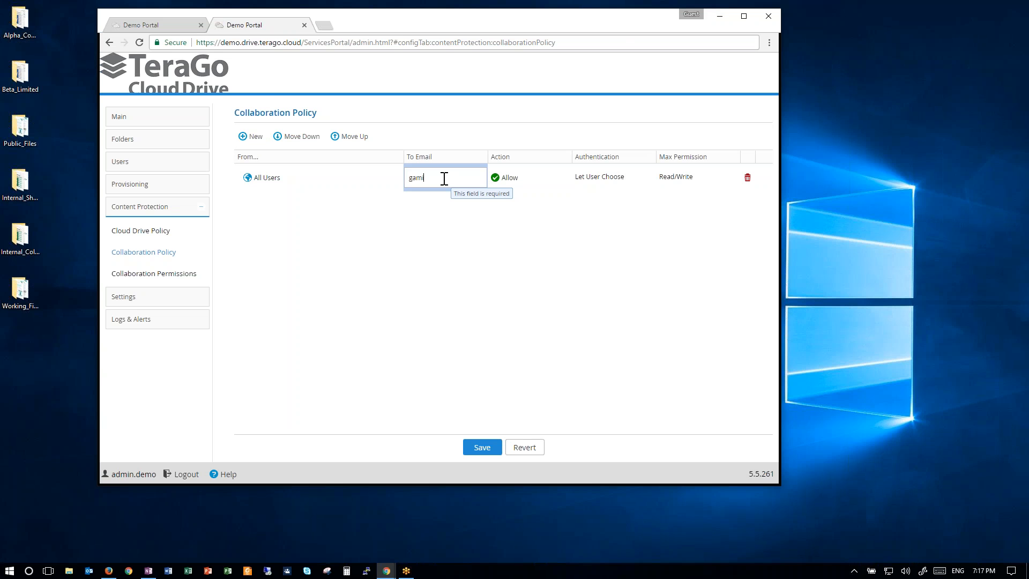
pyautogui.write('mail.com')
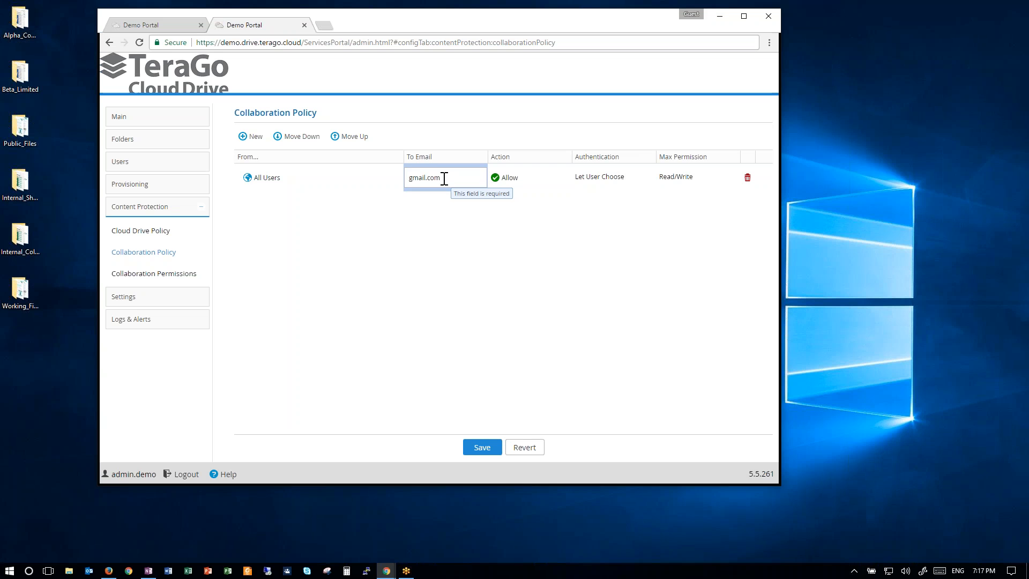
# Set the gmail.com rule's action to Deny and save the collaboration policy.
pyautogui.click(518, 185)
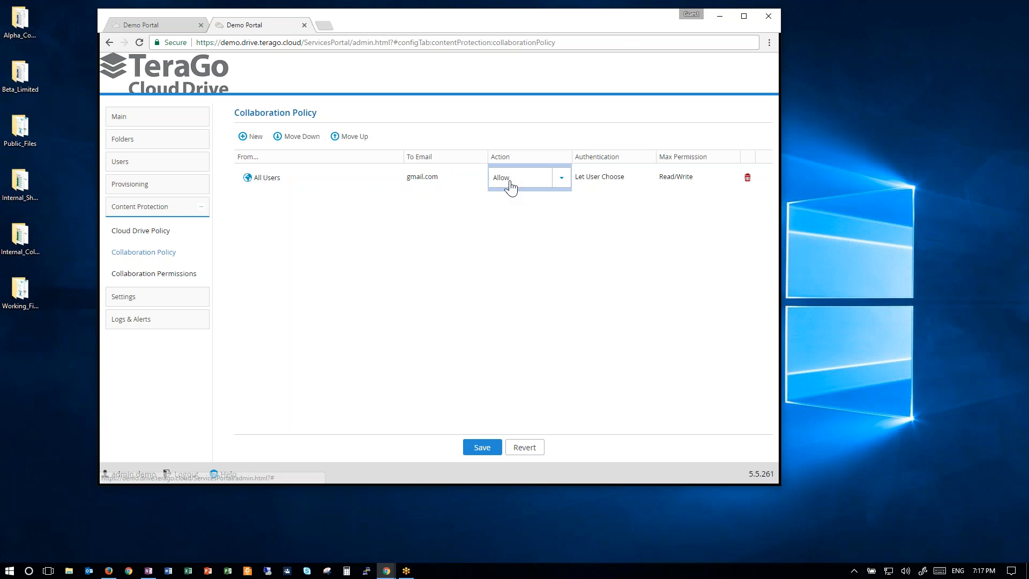
pyautogui.click(561, 180)
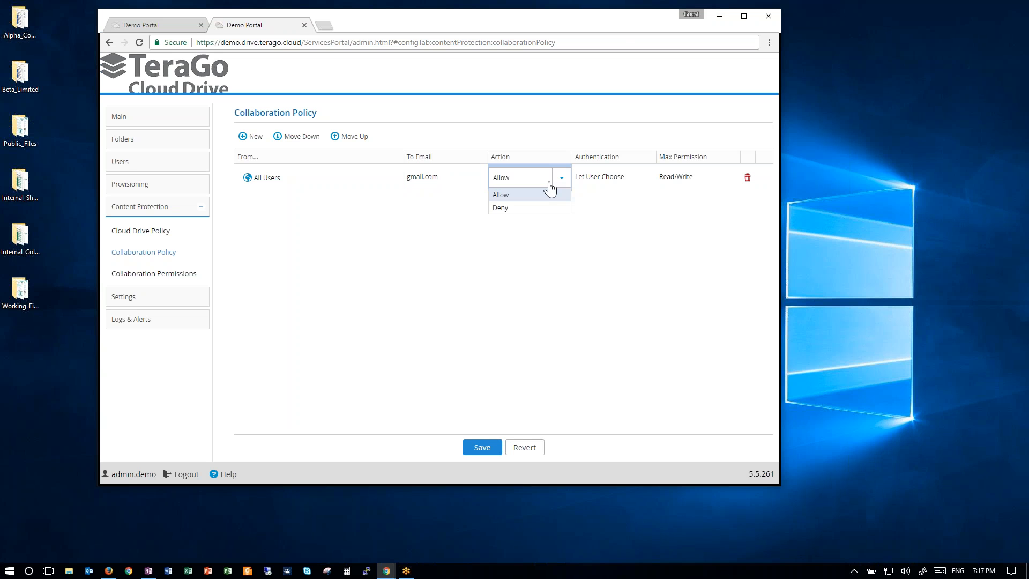
pyautogui.click(508, 209)
pyautogui.click(549, 250)
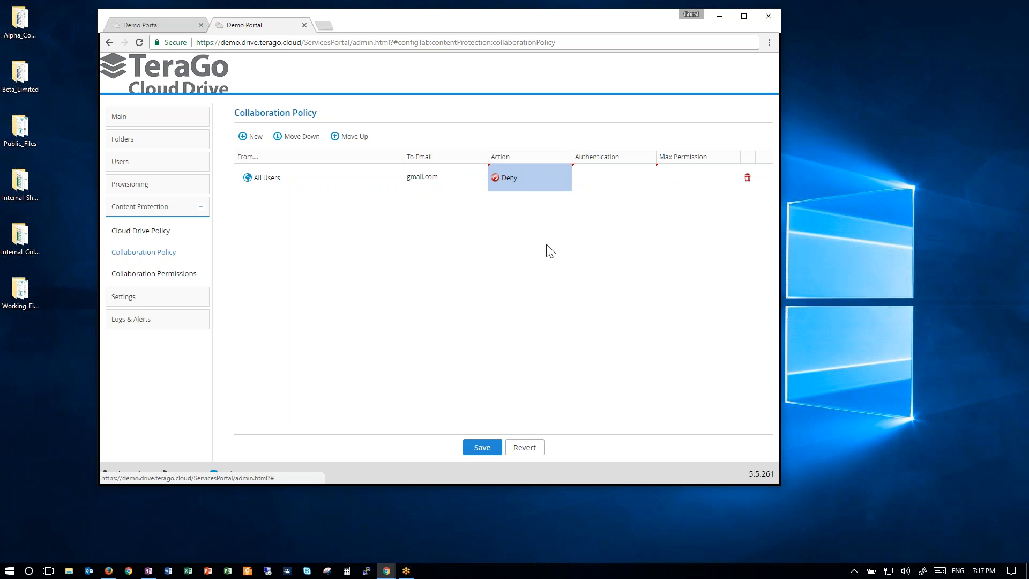
pyautogui.click(483, 447)
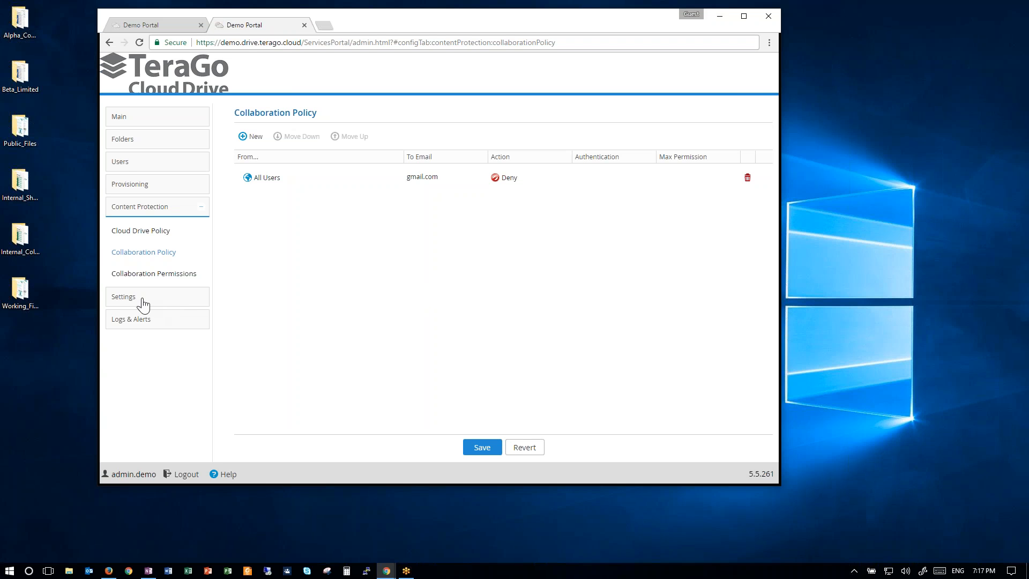
# Override the global Virtual Portal Settings and set the minimum password length to 10 characters.
pyautogui.click(120, 298)
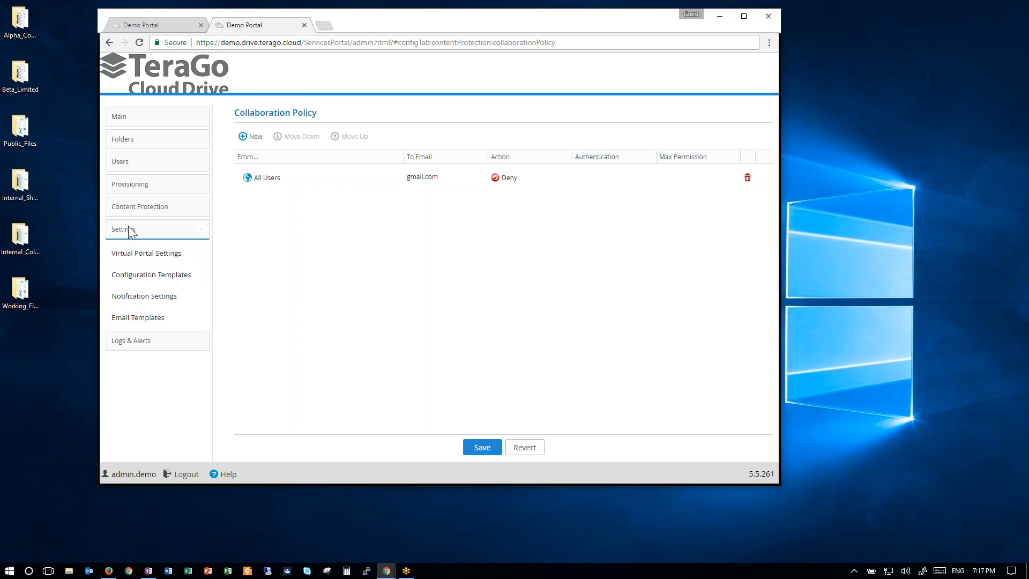
pyautogui.click(160, 256)
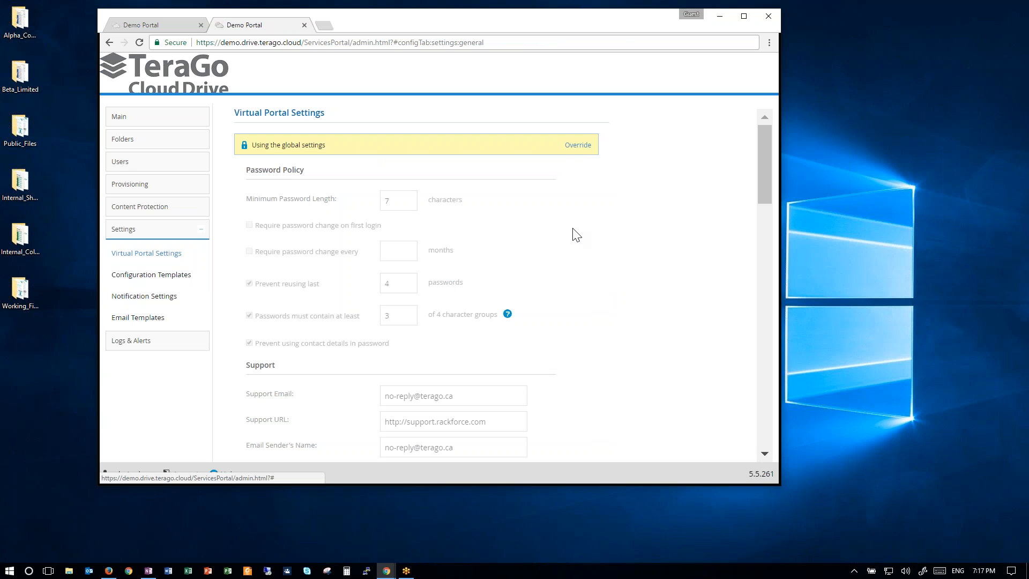
pyautogui.click(577, 147)
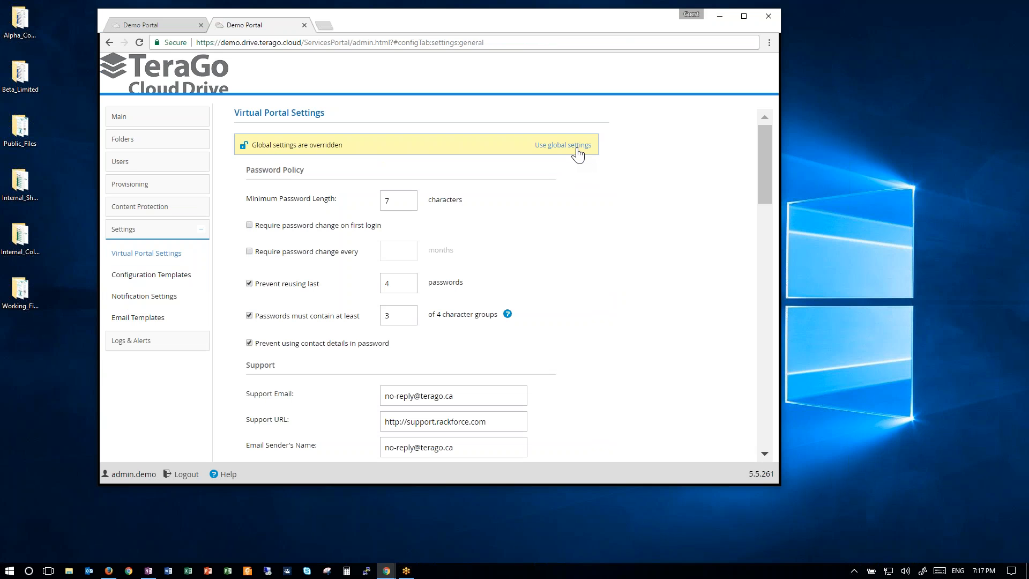
pyautogui.doubleClick(406, 201)
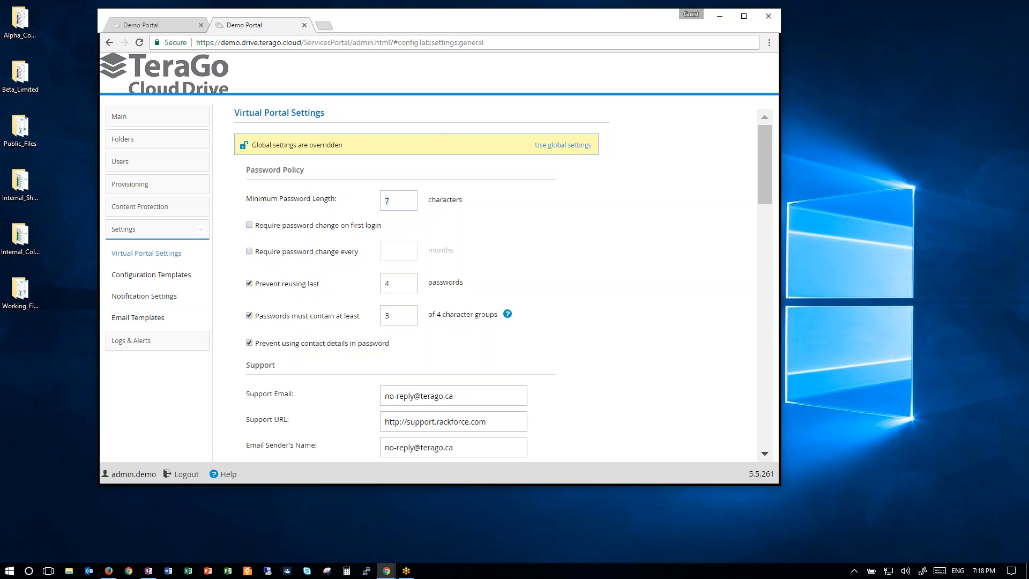
pyautogui.write('10')
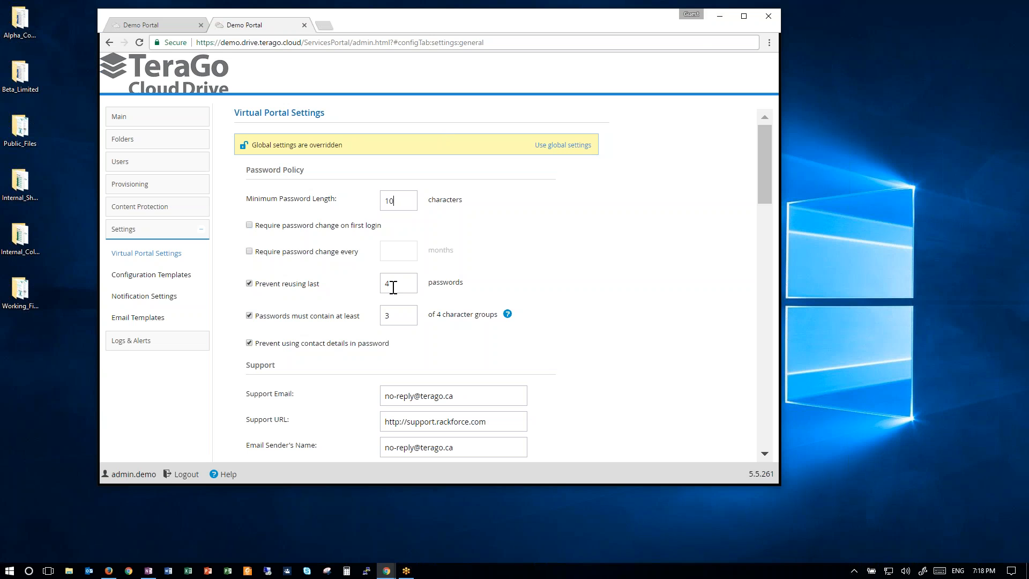
# Set password reuse prevention to the last 6 passwords and save the portal settings.
pyautogui.moveTo(393, 288); pyautogui.dragTo(373, 285)
pyautogui.write('6')
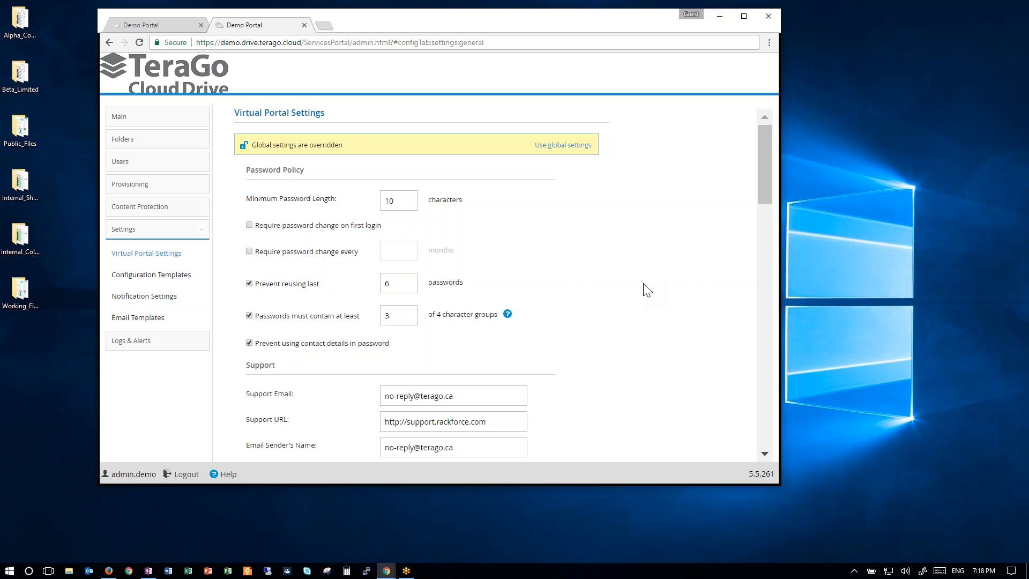
pyautogui.scroll(-8, 657, 225)
pyautogui.scroll(-10, 666, 238)
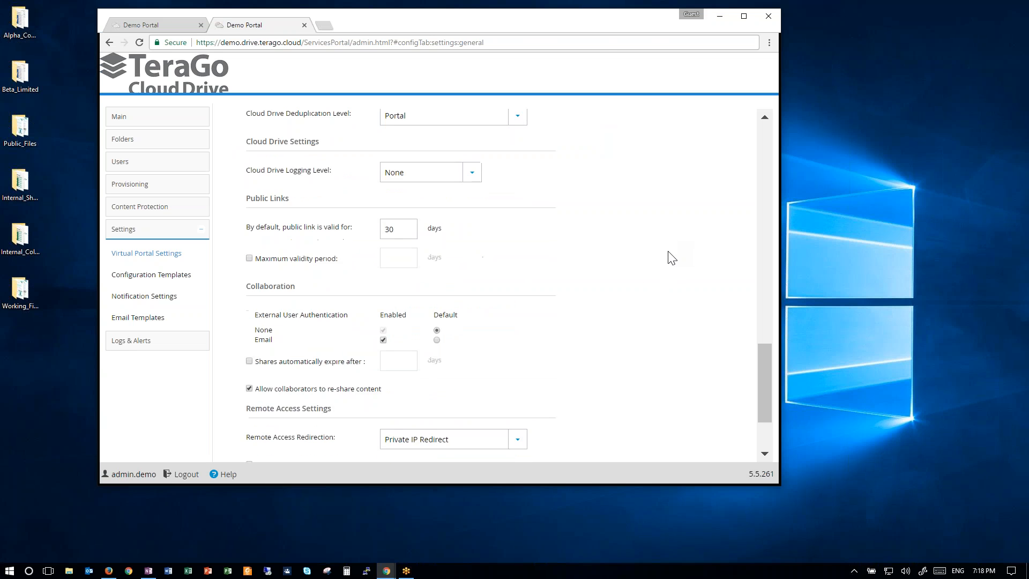
pyautogui.click(395, 447)
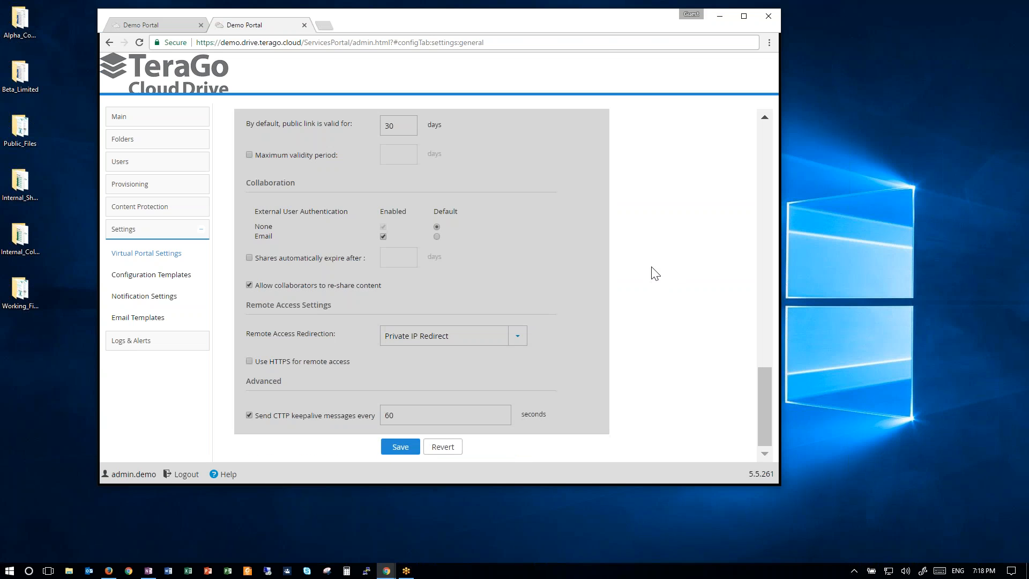